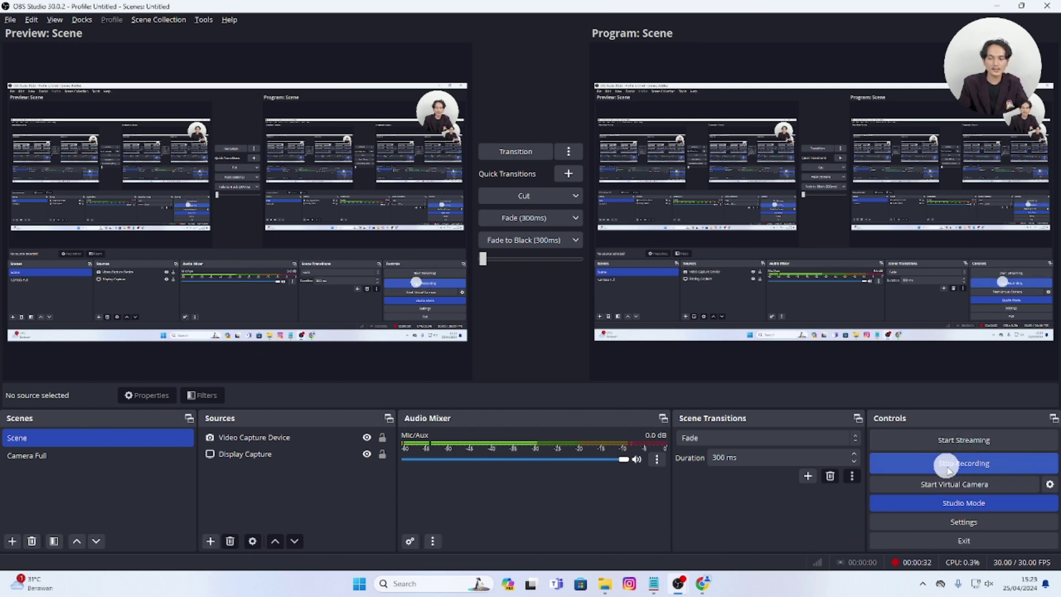
# Step: Toggle Studio Mode off and back on to compare the single and dual preview layouts
pyautogui.click(966, 506)
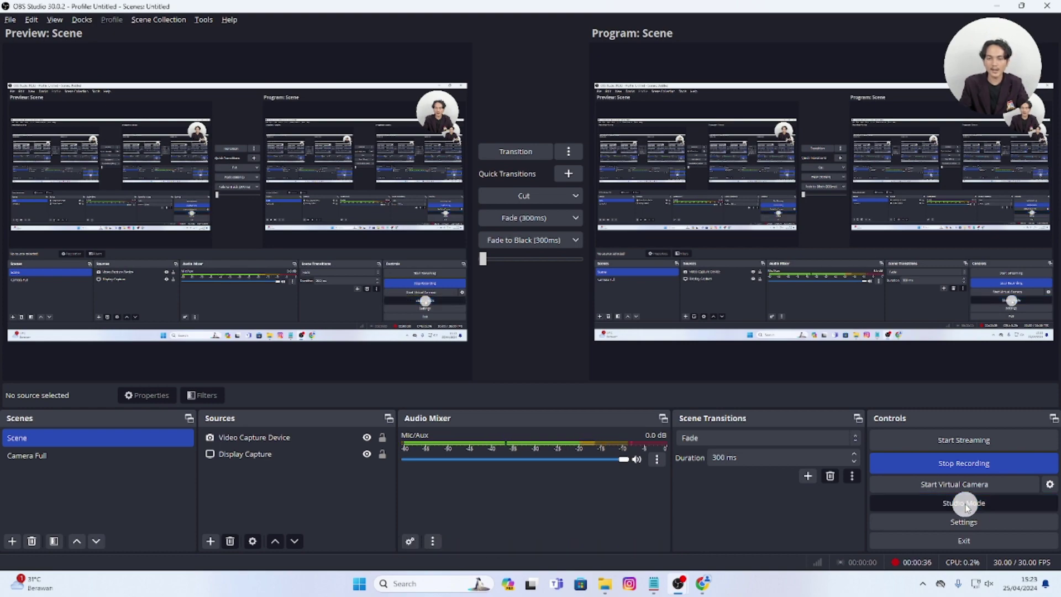
pyautogui.click(966, 505)
pyautogui.click(966, 506)
pyautogui.click(966, 506)
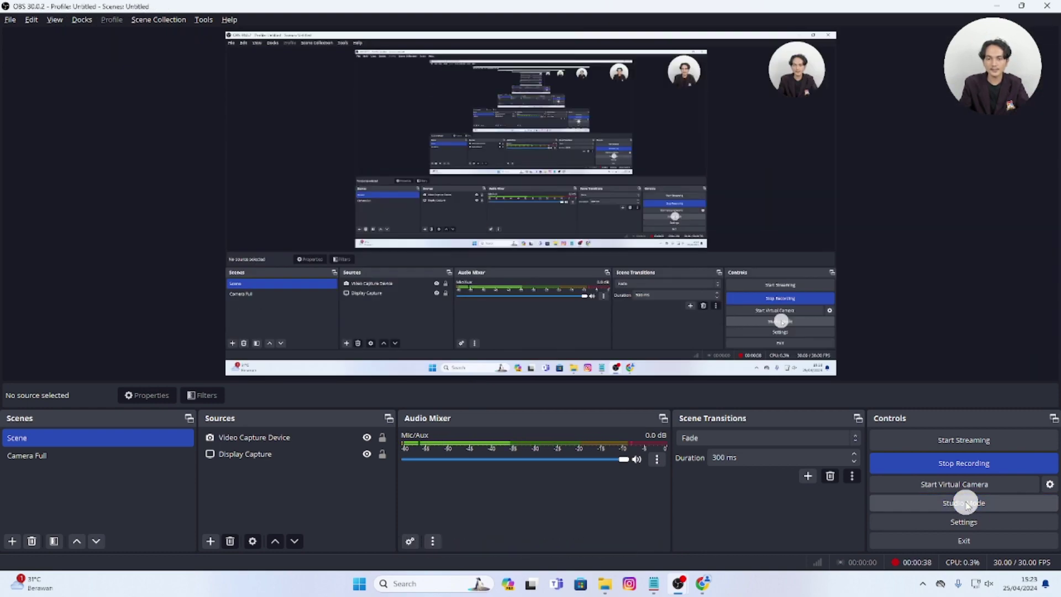
pyautogui.click(966, 506)
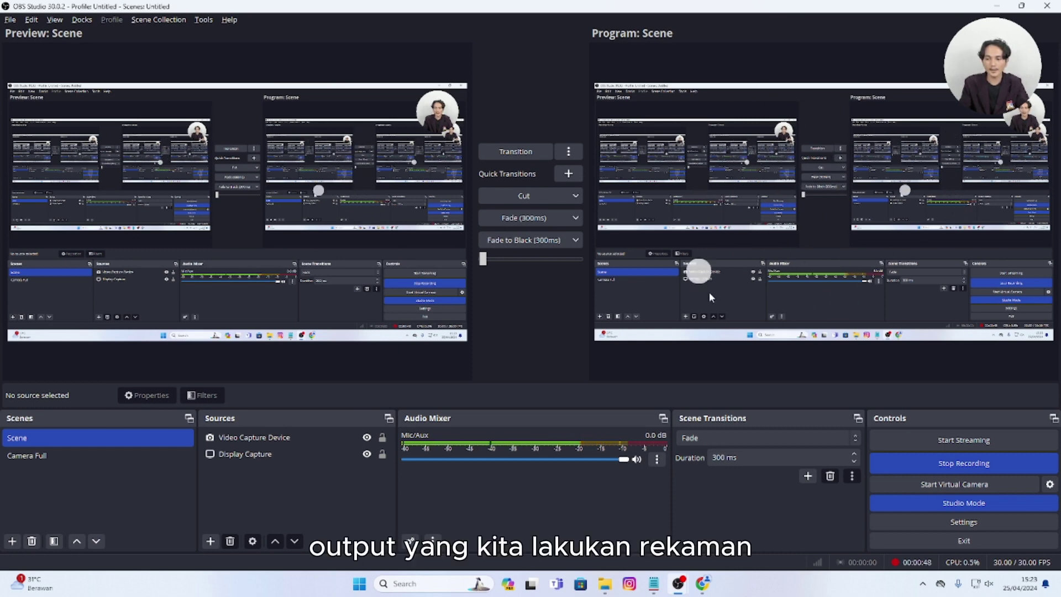
# Step: Open the program settings and review the General options
pyautogui.click(945, 526)
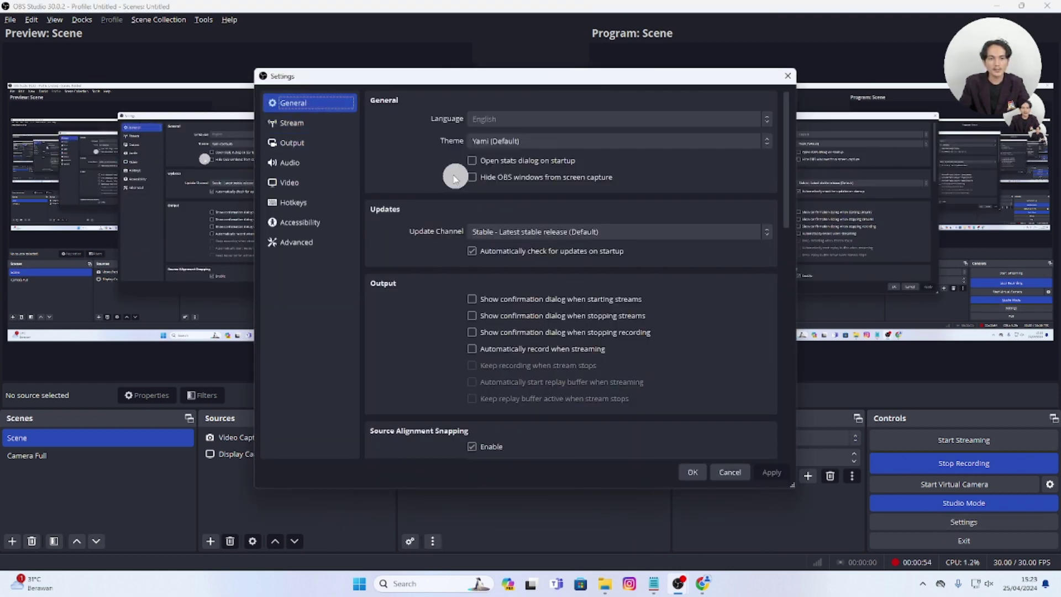
pyautogui.scroll(-1, 584, 199)
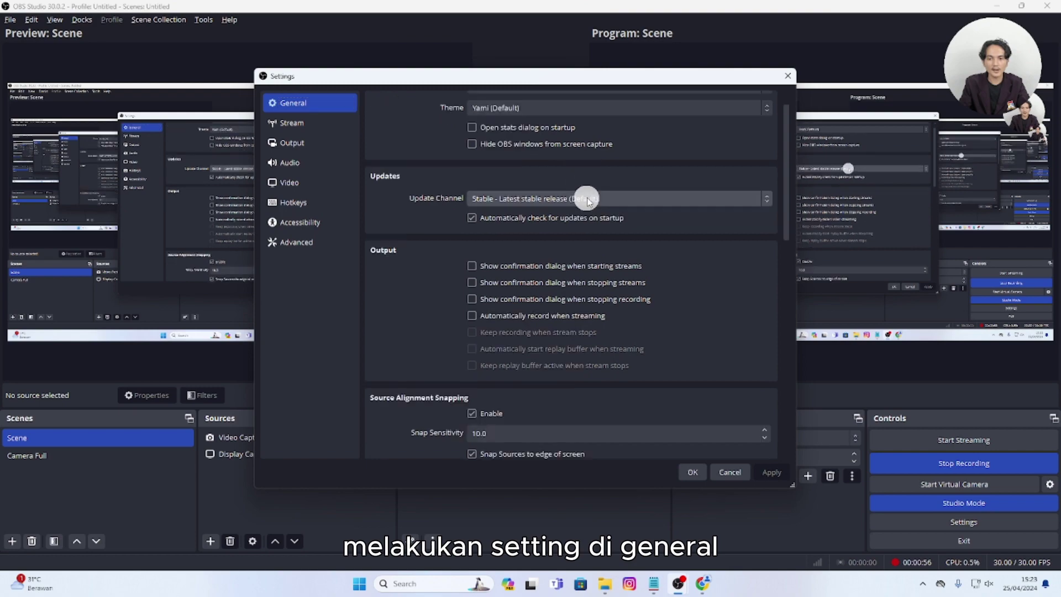
pyautogui.scroll(1, 663, 234)
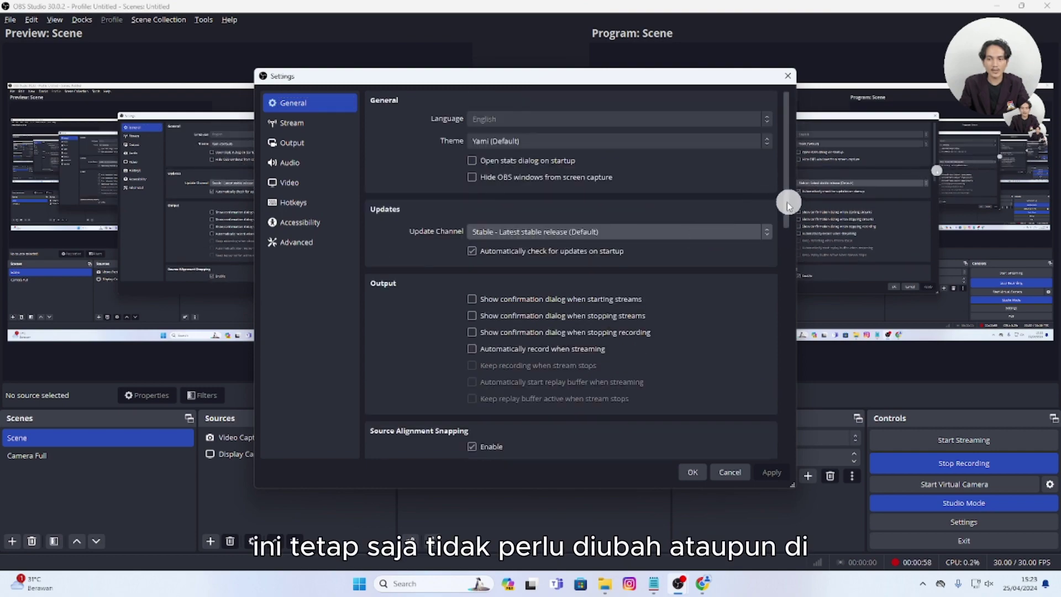
pyautogui.moveTo(788, 206); pyautogui.dragTo(758, 201)
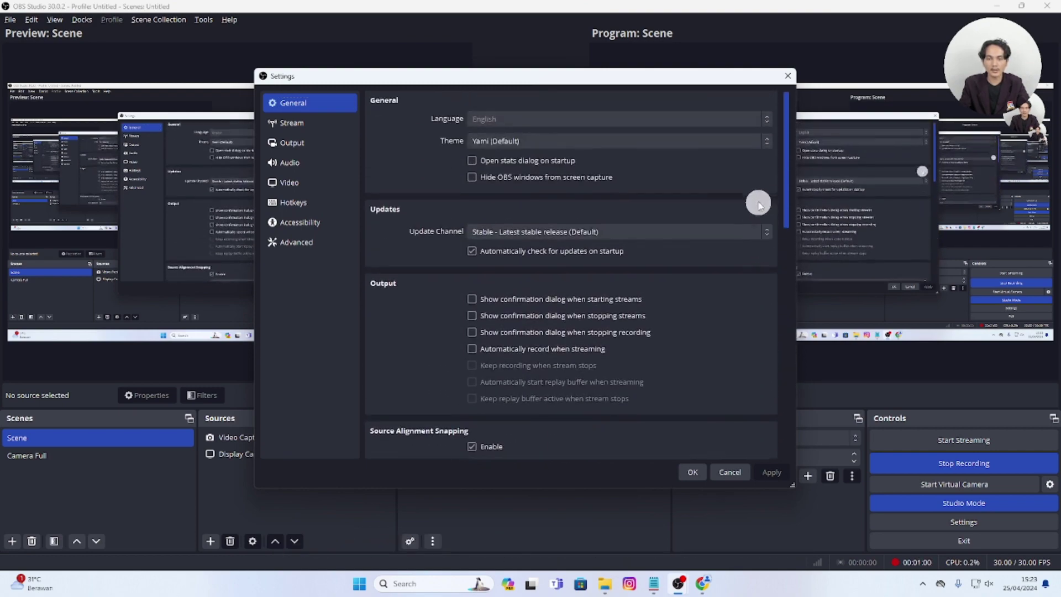
# Step: Set the streaming service to YouTube - RTMPS and choose to connect with a stream key
pyautogui.click(313, 123)
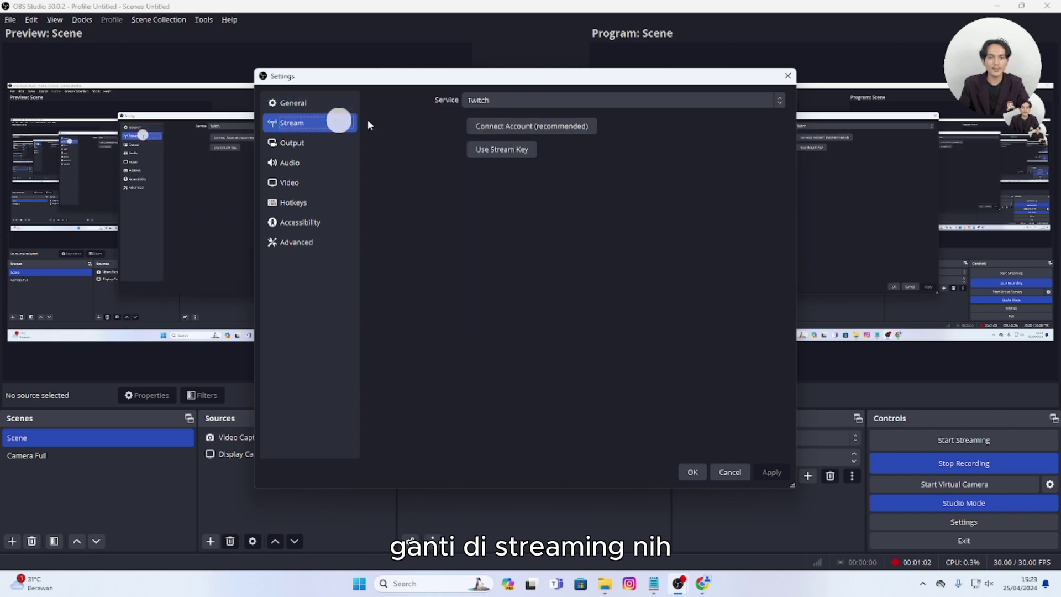
pyautogui.click(555, 101)
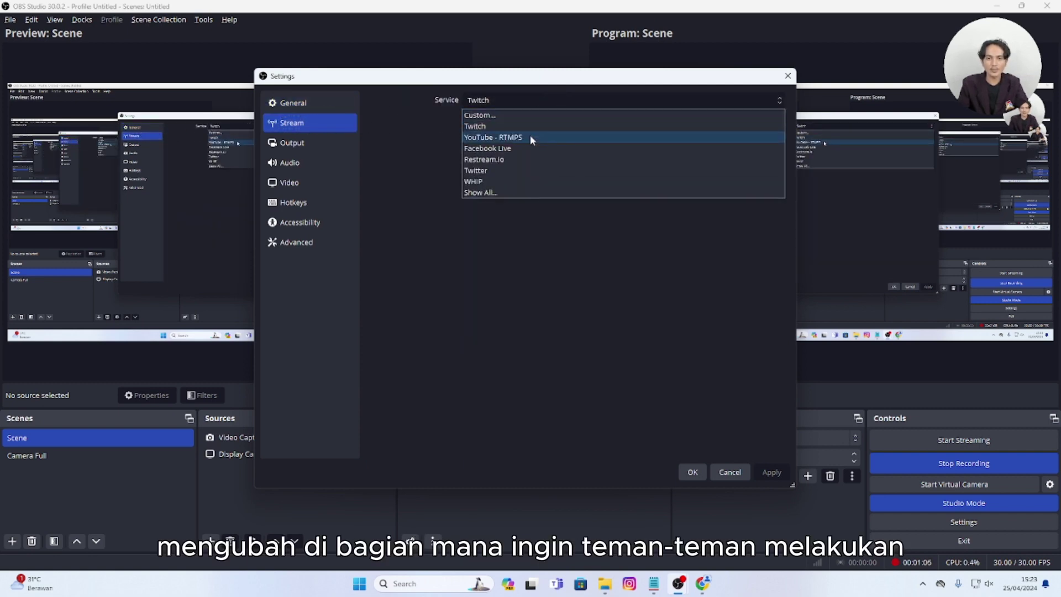
pyautogui.click(529, 138)
pyautogui.click(533, 101)
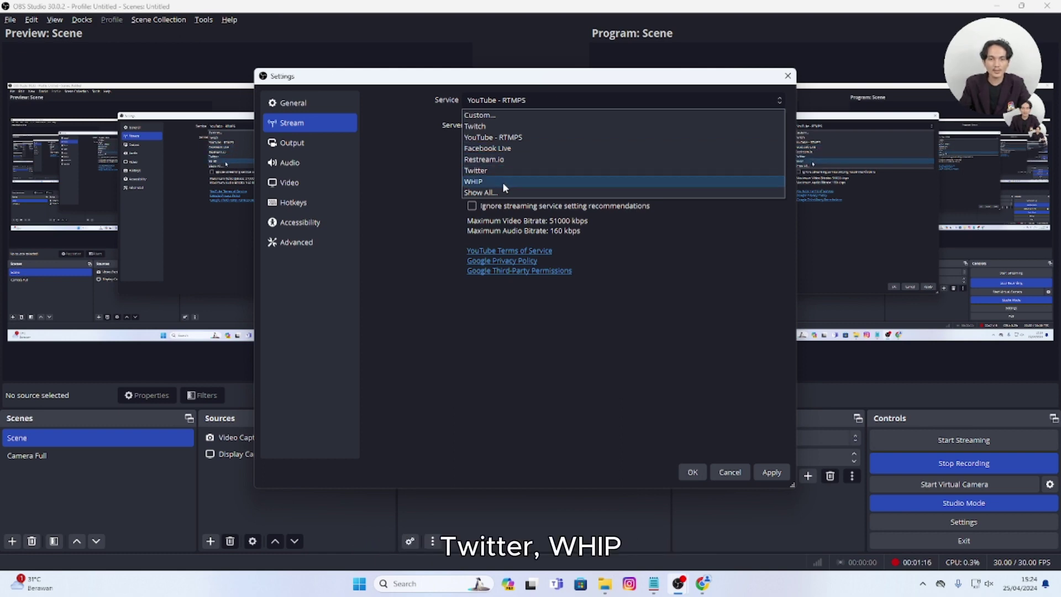
pyautogui.click(513, 101)
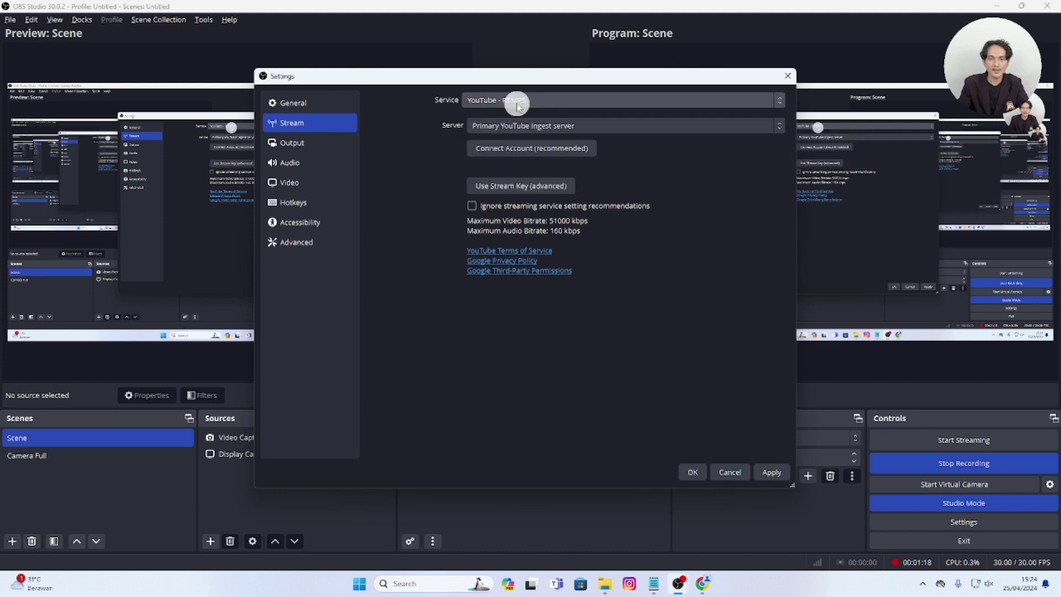
pyautogui.click(516, 102)
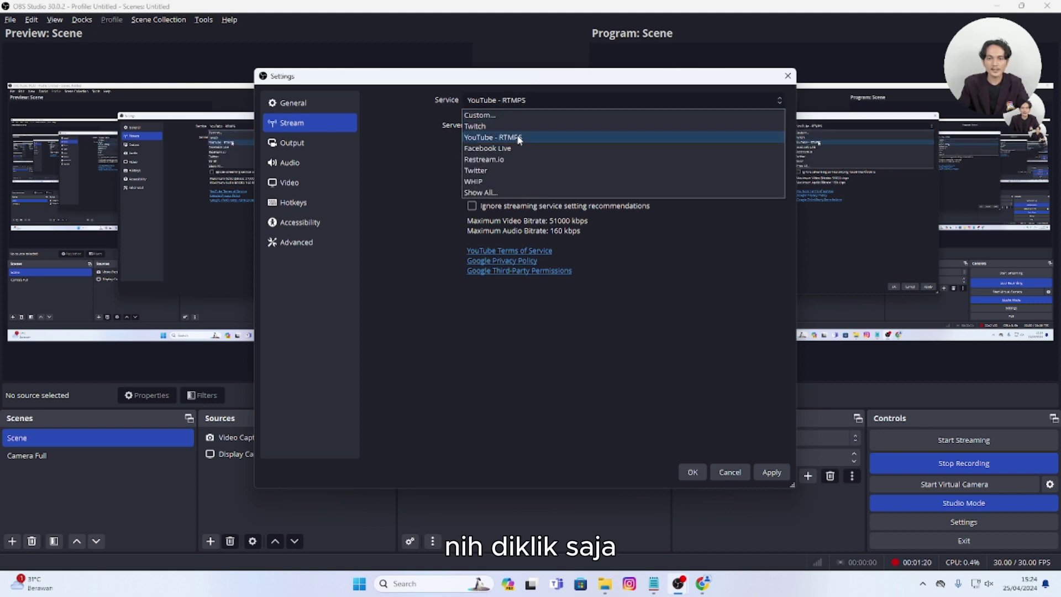
pyautogui.click(520, 138)
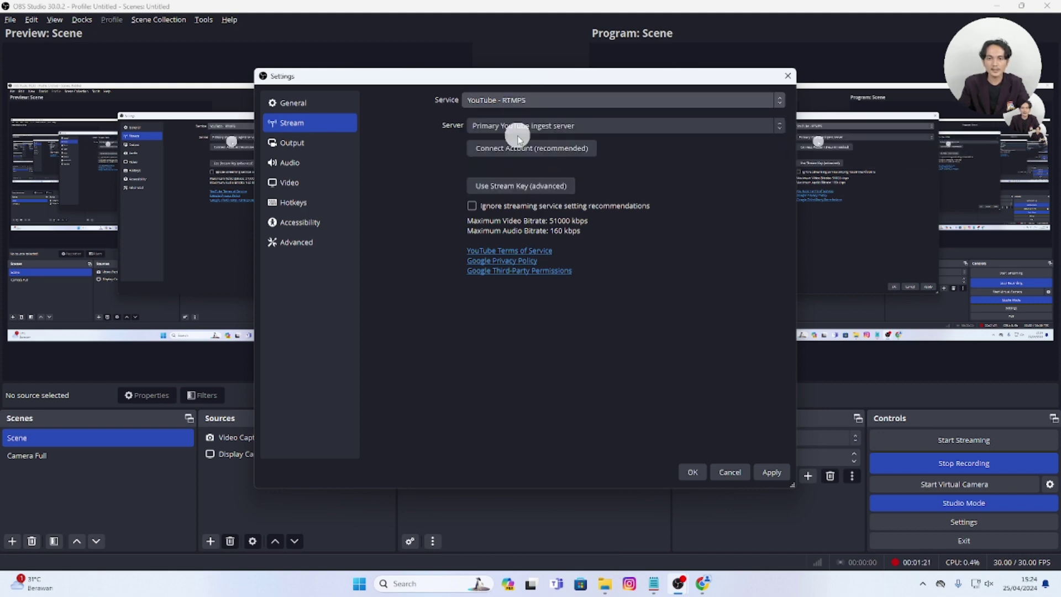
pyautogui.click(545, 188)
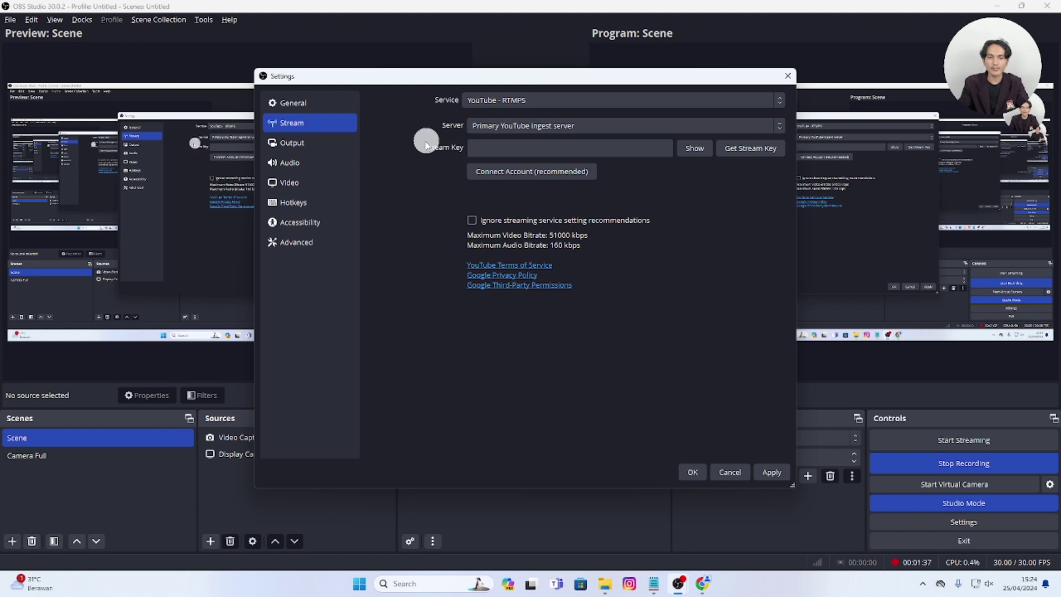
pyautogui.press('Tab')
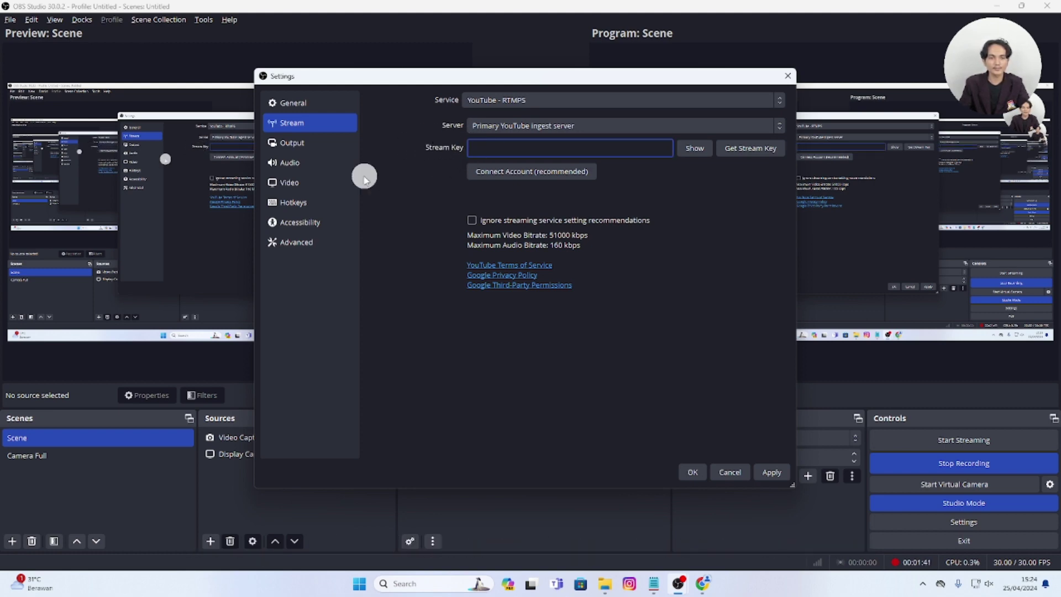
# Step: Set the streaming video bitrate to 5000 Kbps in the output settings
pyautogui.click(307, 143)
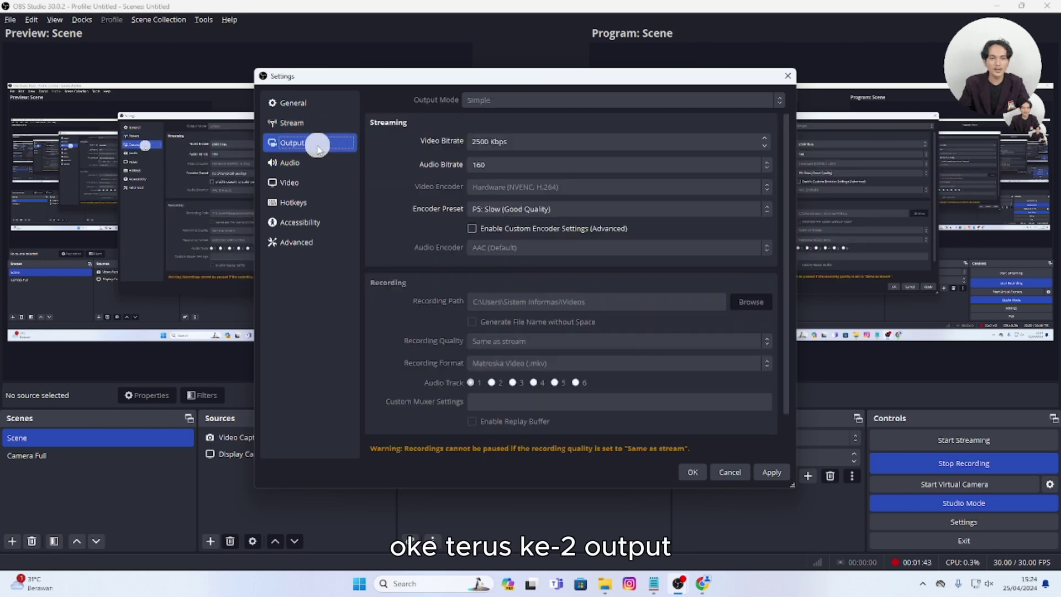
pyautogui.click(575, 145)
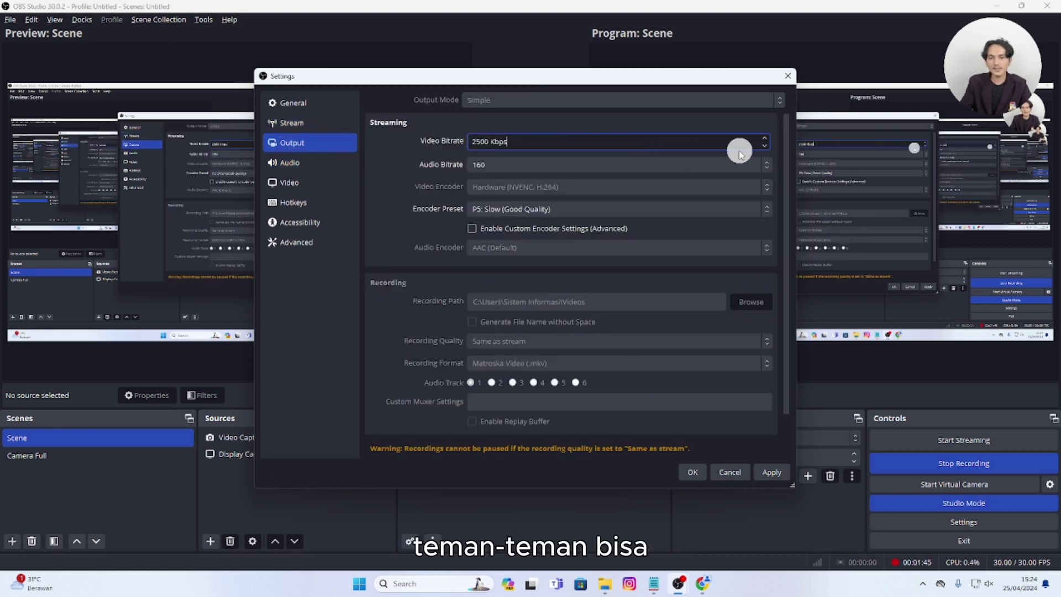
pyautogui.click(451, 143)
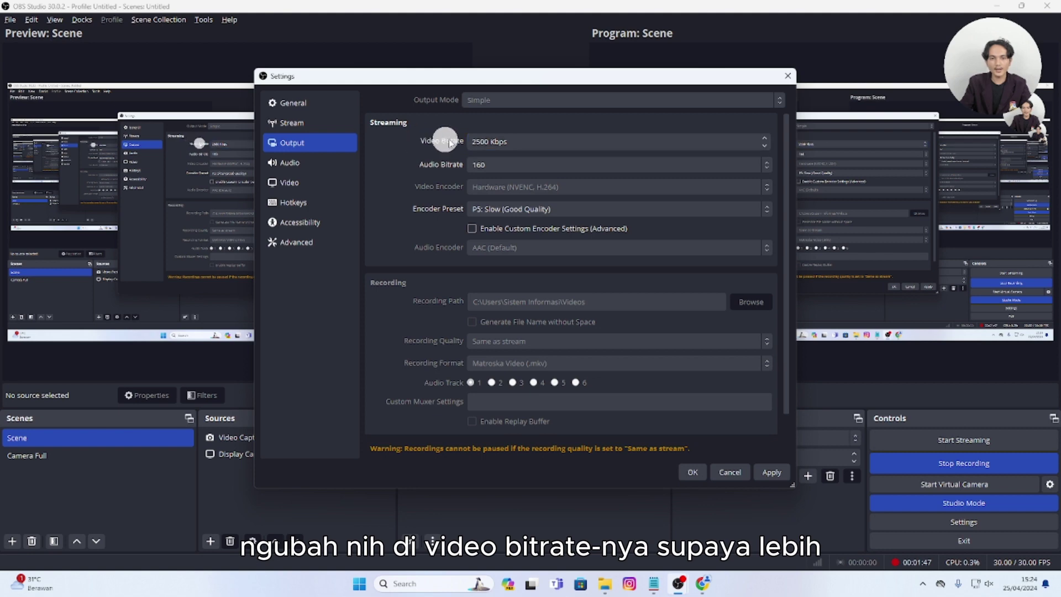
pyautogui.click(485, 143)
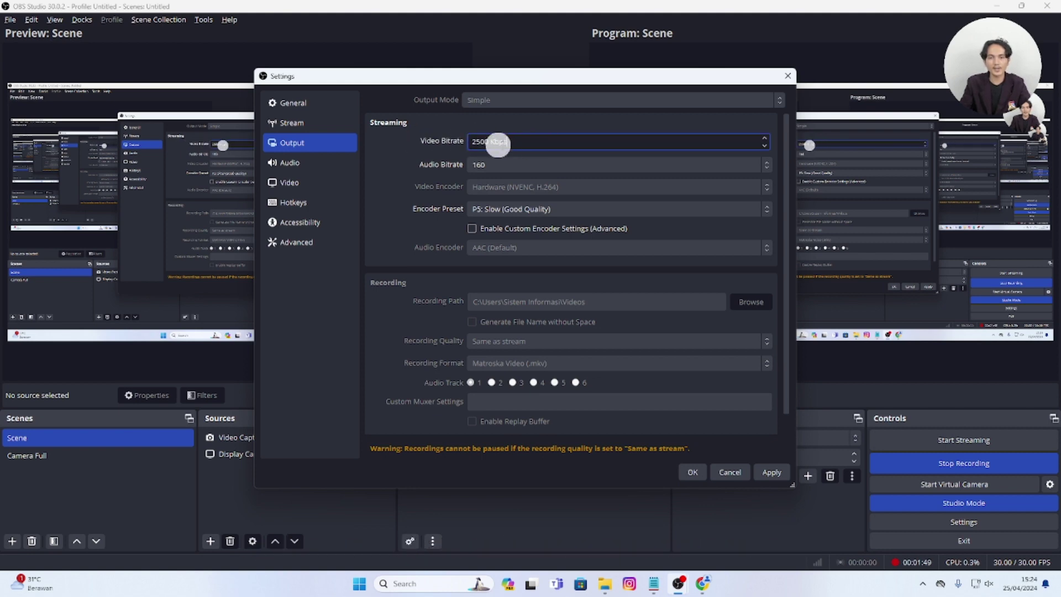
pyautogui.click(472, 142)
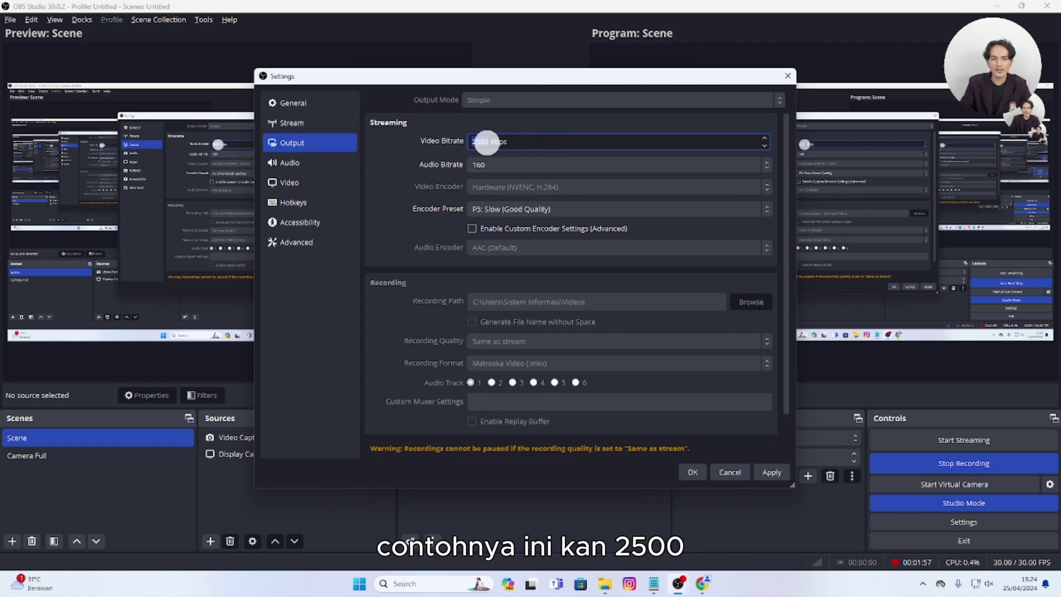
pyautogui.moveTo(487, 141)
pyautogui.mouseDown()
pyautogui.moveTo(534, 145)
pyautogui.moveTo(481, 145)
pyautogui.mouseUp()
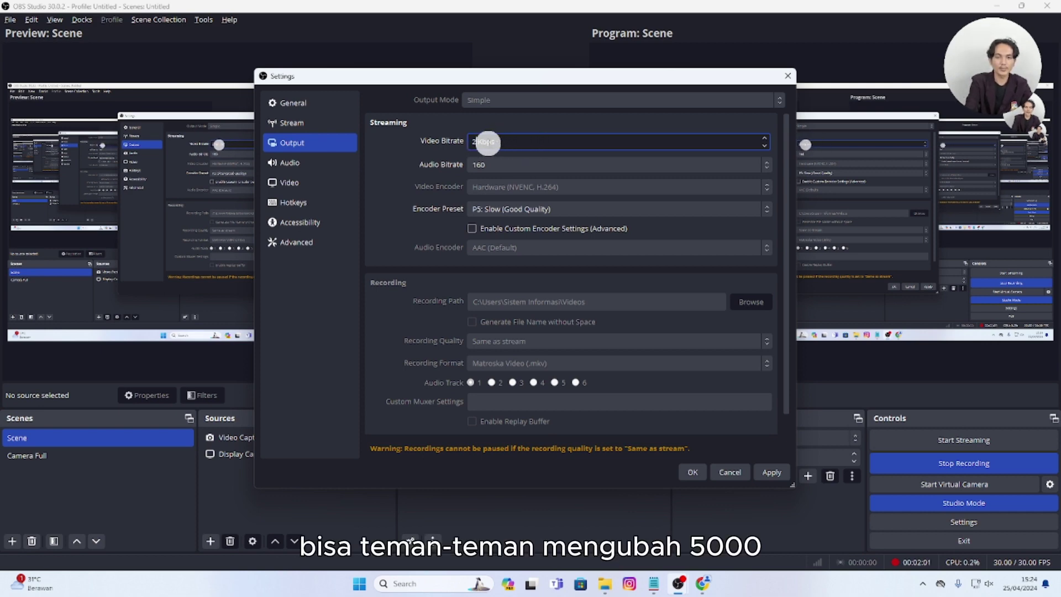
pyautogui.write('5000')
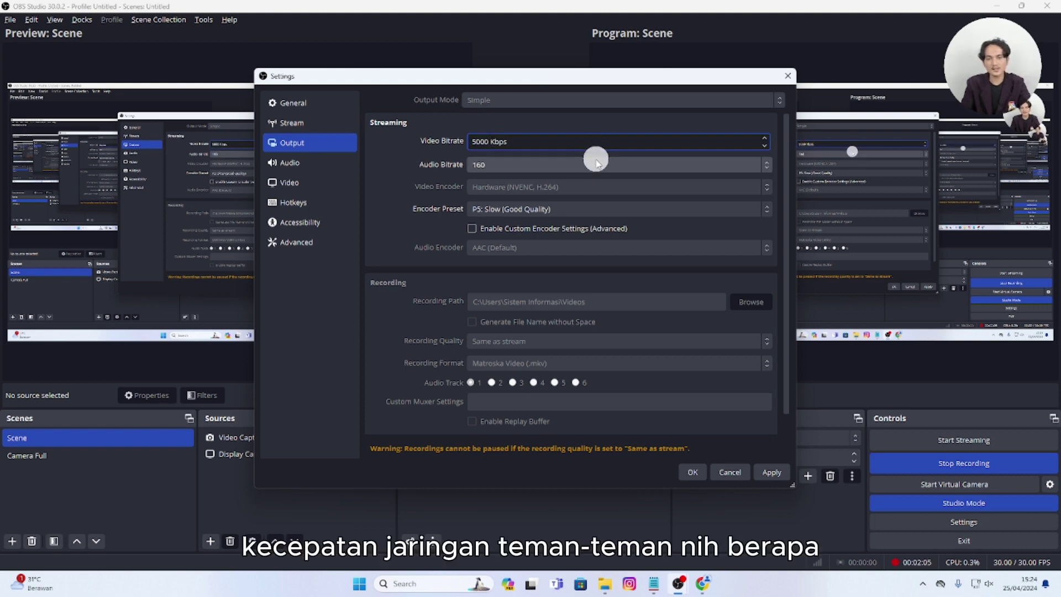
# Step: Raise the streaming video bitrate to 8000 Kbps
pyautogui.click(550, 142)
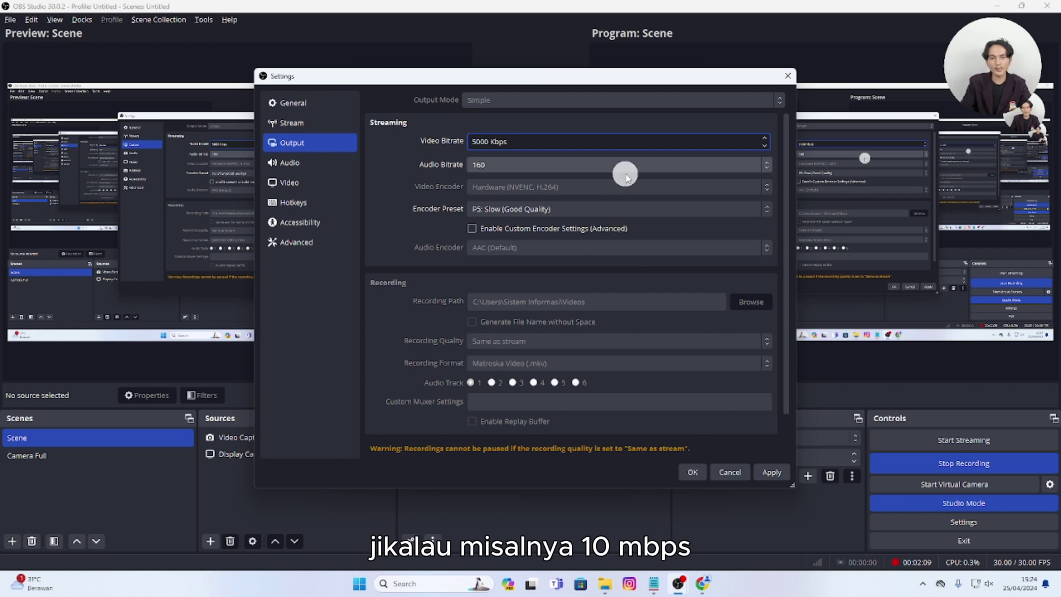
pyautogui.moveTo(488, 142); pyautogui.dragTo(460, 144)
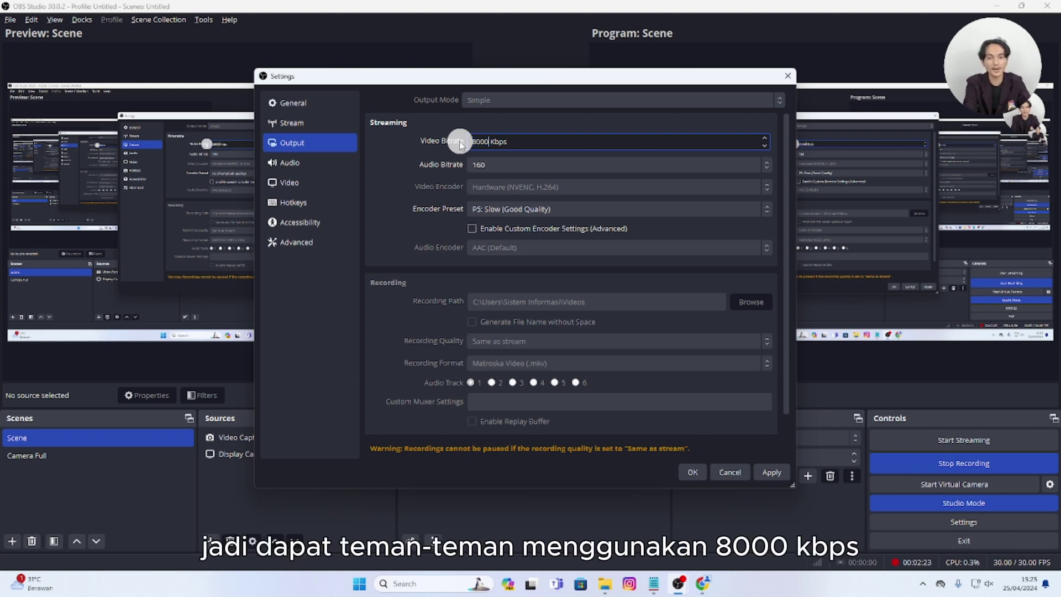
pyautogui.click(559, 143)
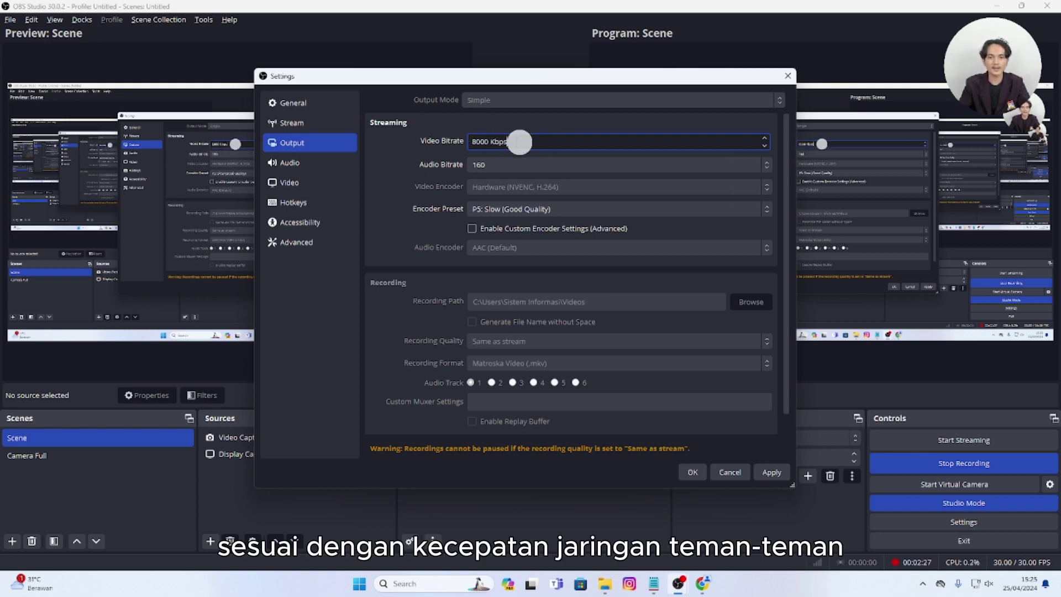
pyautogui.moveTo(509, 141); pyautogui.dragTo(468, 142)
# Step: Switch to Chrome, search for "speed test" in a new tab and open the Speedtest by Ookla site
pyautogui.moveTo(705, 587)
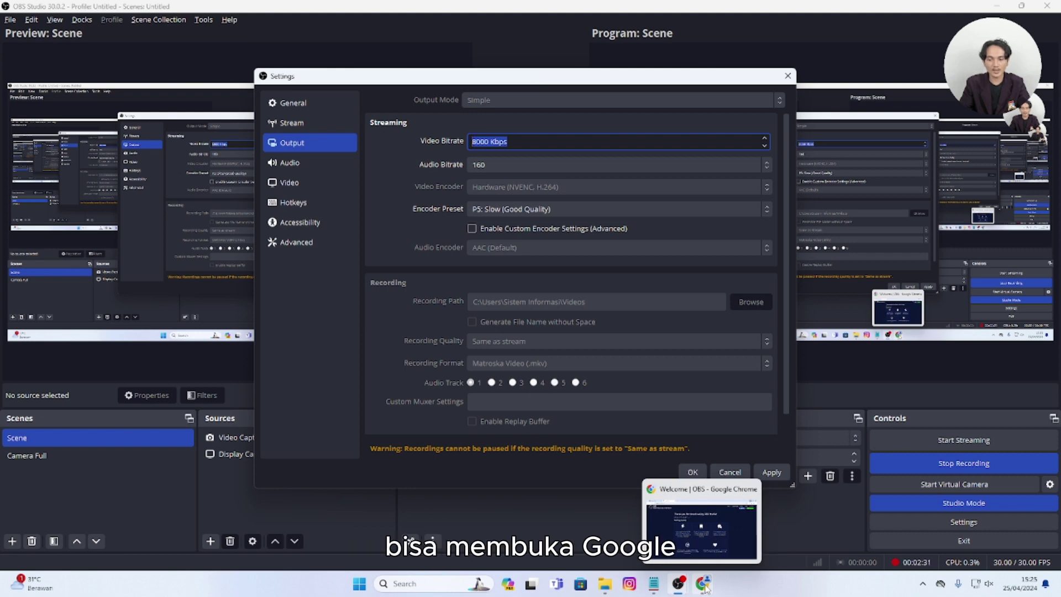
pyautogui.click(705, 587)
pyautogui.hotkey('ctrl', 't')
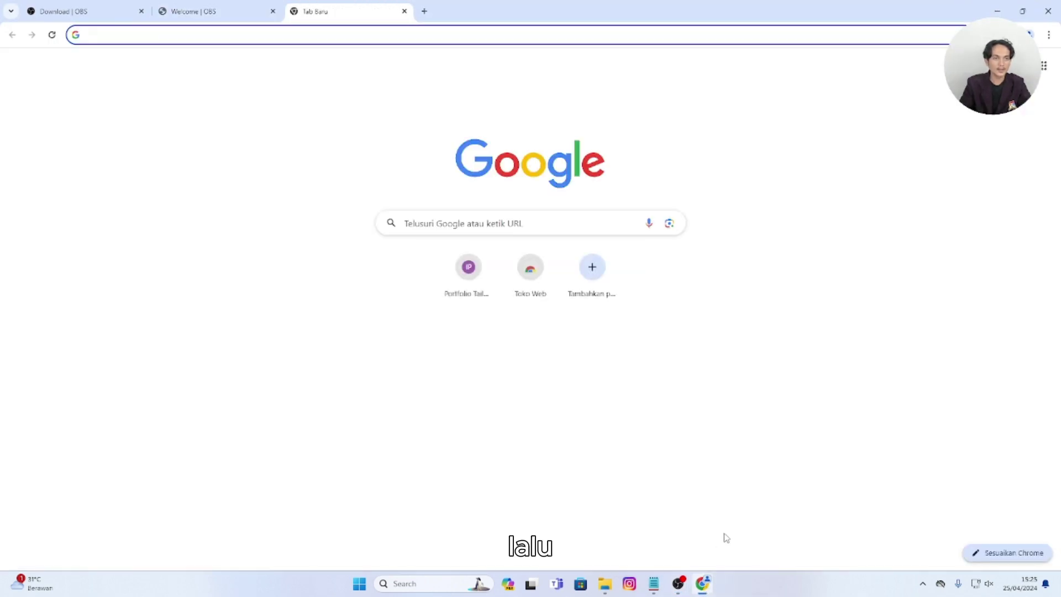
pyautogui.write('speed tes')
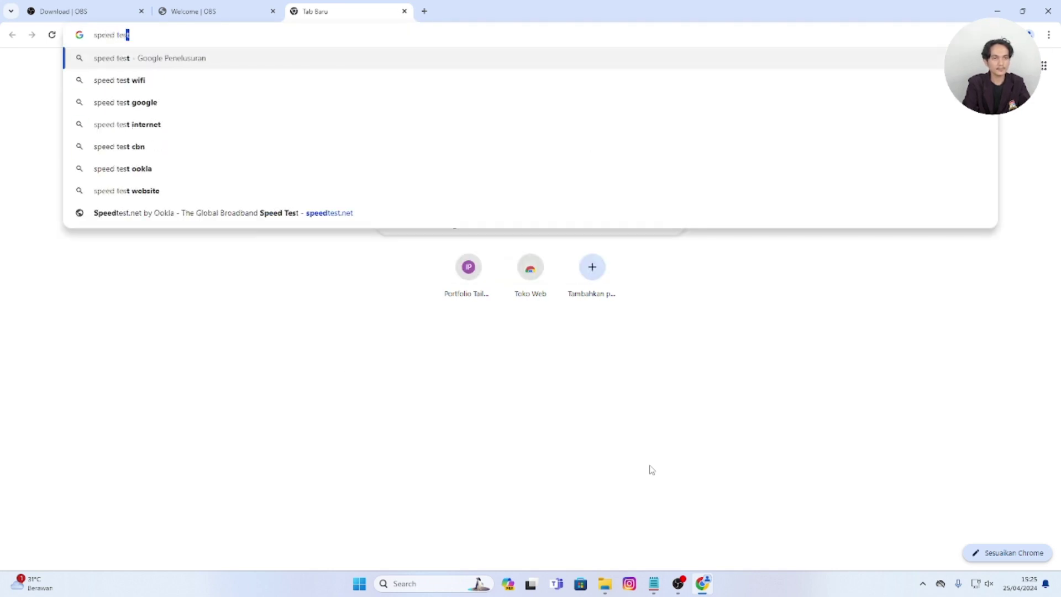
pyautogui.press('Return')
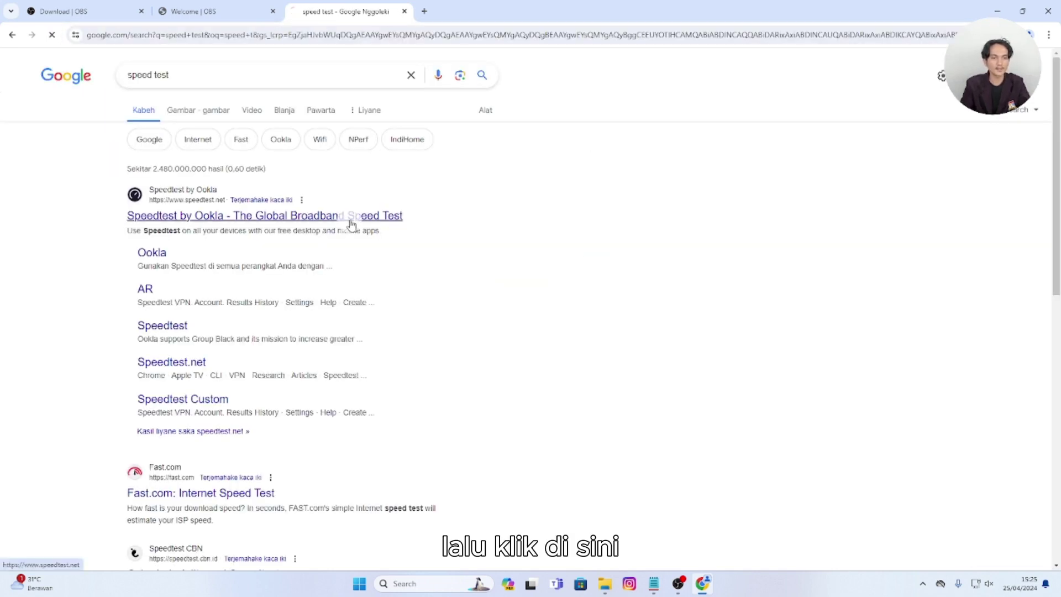
pyautogui.click(351, 224)
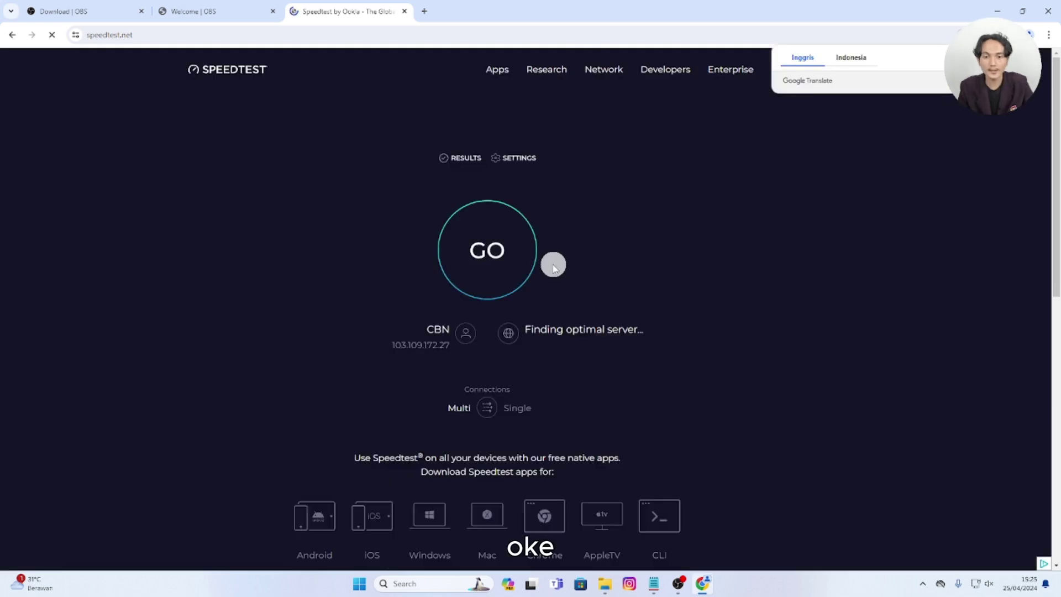
# Step: Run the internet connection speed test and close the site's location request
pyautogui.click(478, 253)
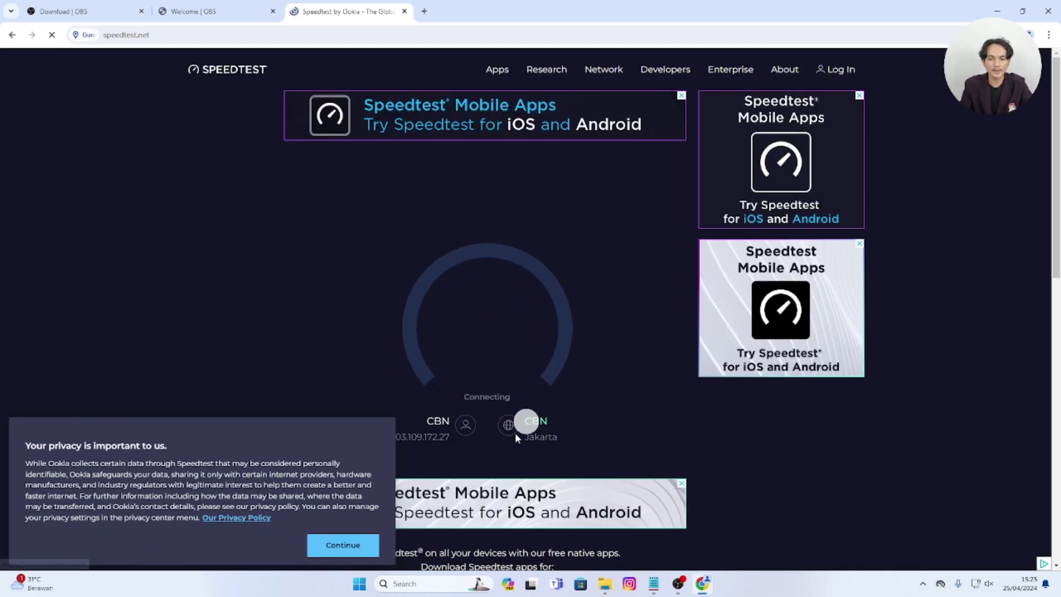
pyautogui.click(178, 112)
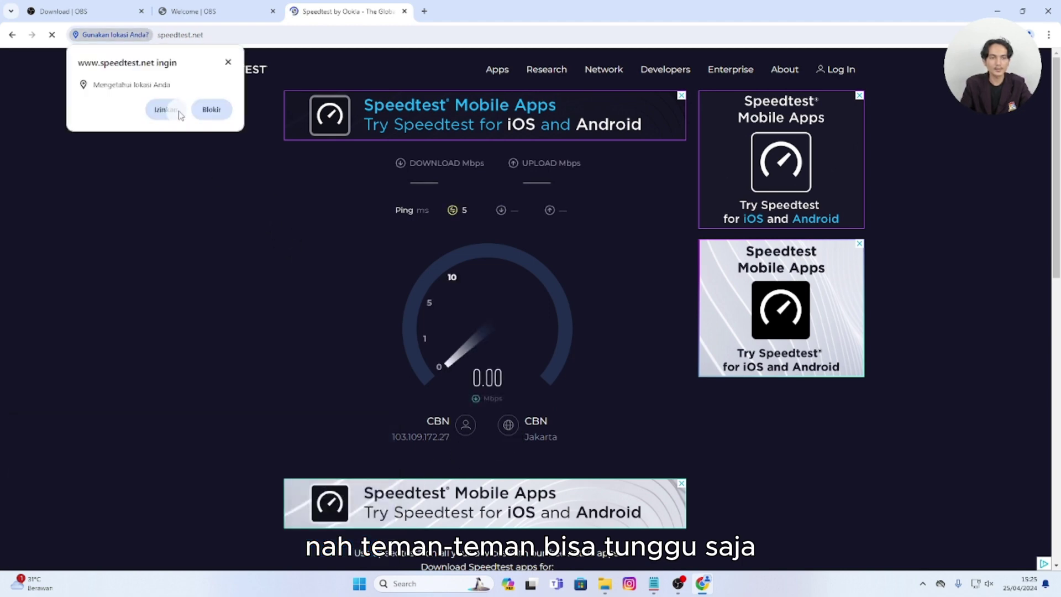
pyautogui.click(228, 65)
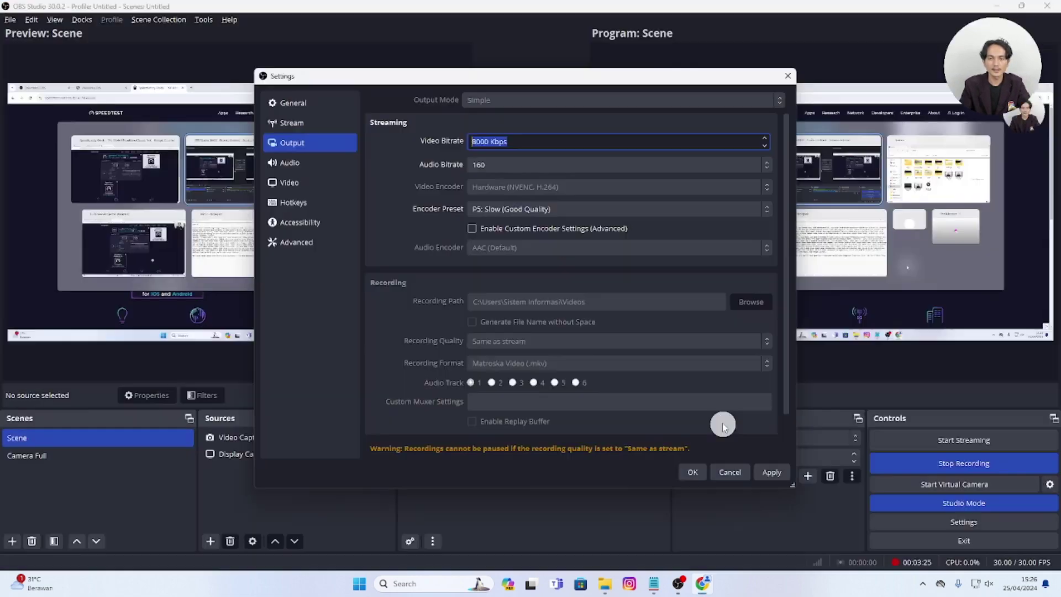
# Step: Set the streaming video bitrate to 30000 Kbps in the output settings
pyautogui.click(485, 142)
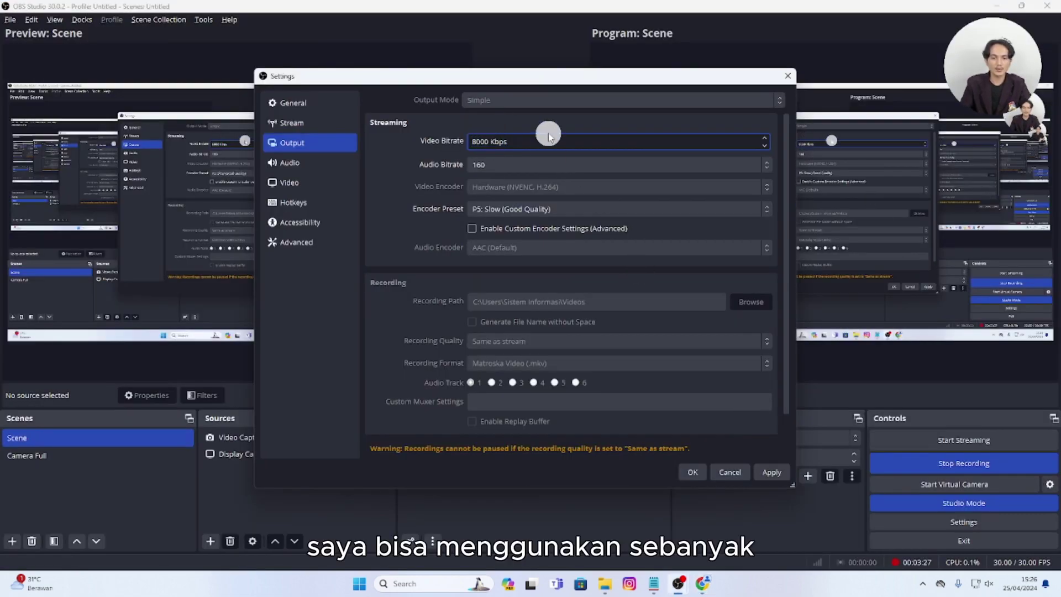
pyautogui.press('BackSpace')
pyautogui.write('3')
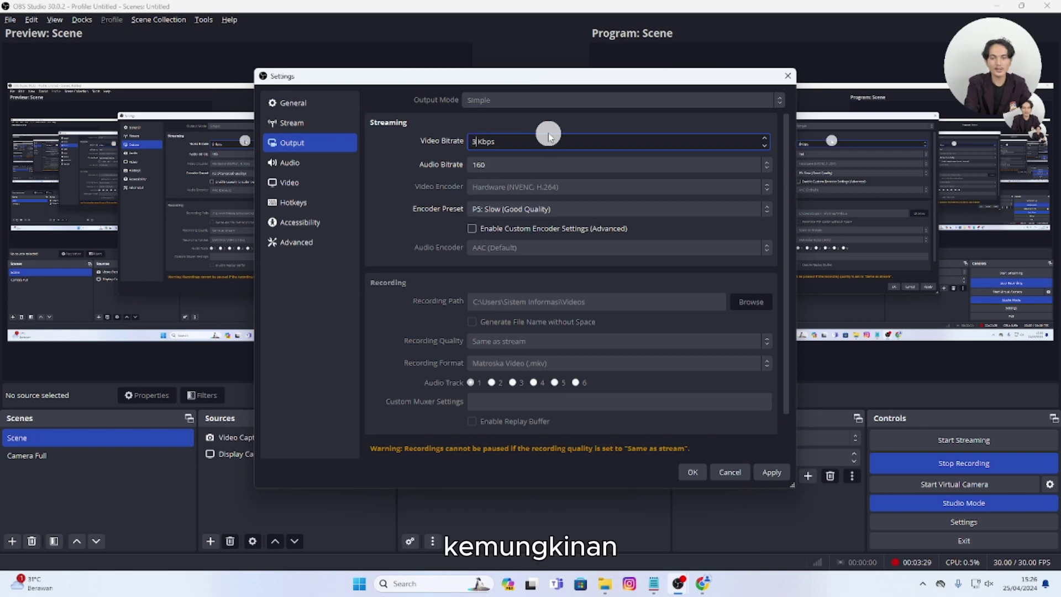
pyautogui.write('0000')
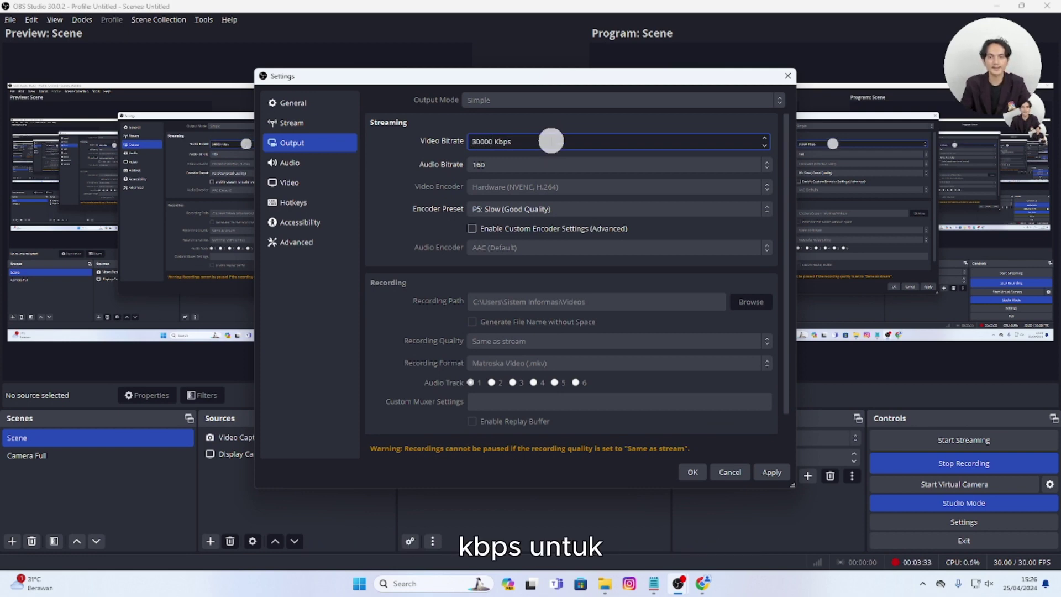
pyautogui.click(407, 164)
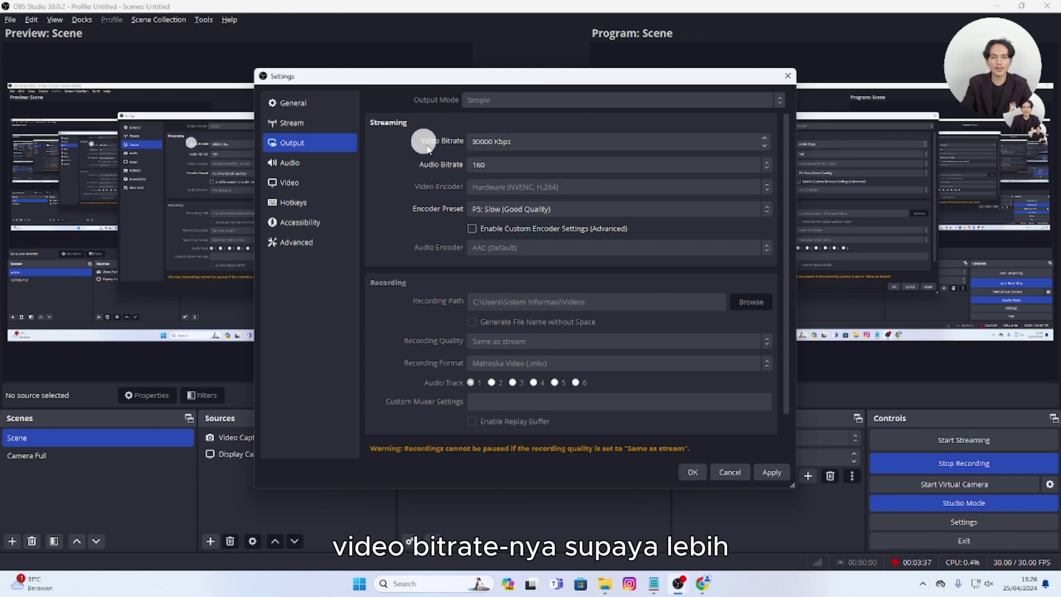
# Step: Choose 160 as the audio bitrate and P5: Slow (Good Quality) as the encoder preset
pyautogui.click(503, 166)
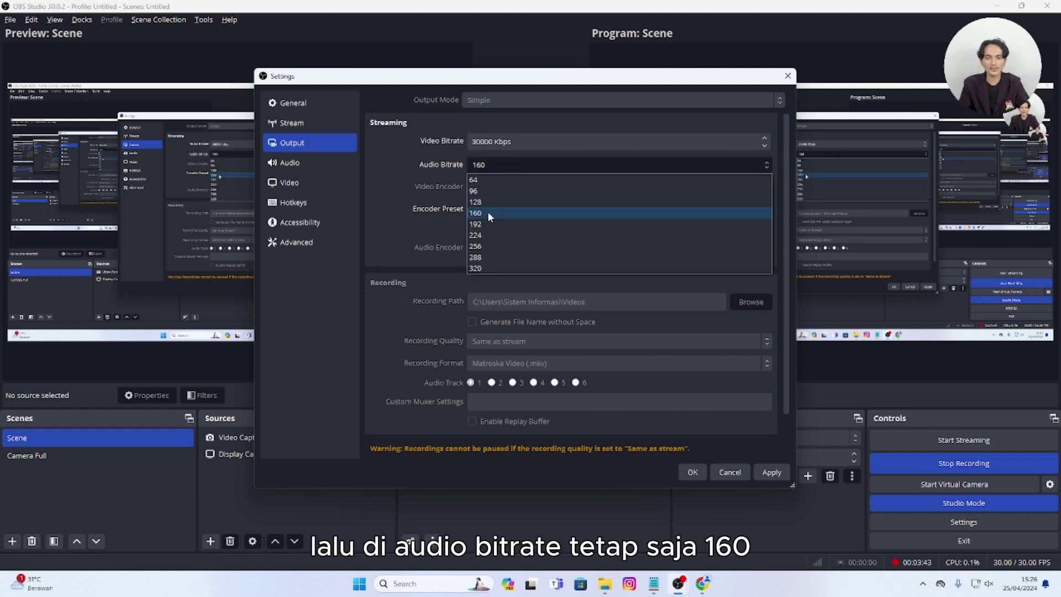
pyautogui.click(488, 212)
pyautogui.click(495, 166)
pyautogui.click(486, 213)
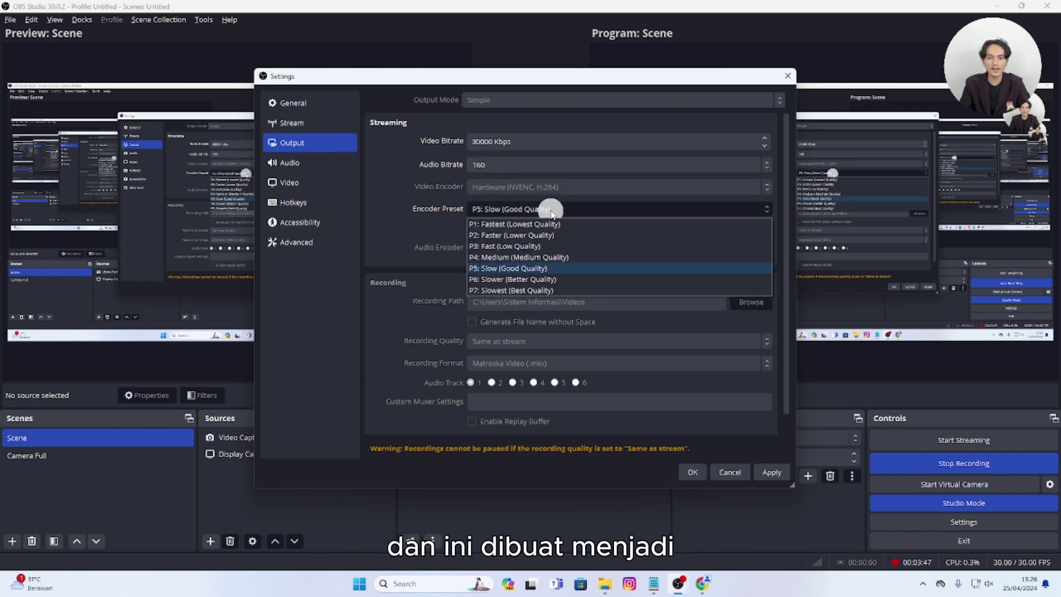
pyautogui.click(541, 268)
# Step: Show the audio settings and move the Settings window aside to examine the Audio Mixer, then bring it back
pyautogui.click(309, 167)
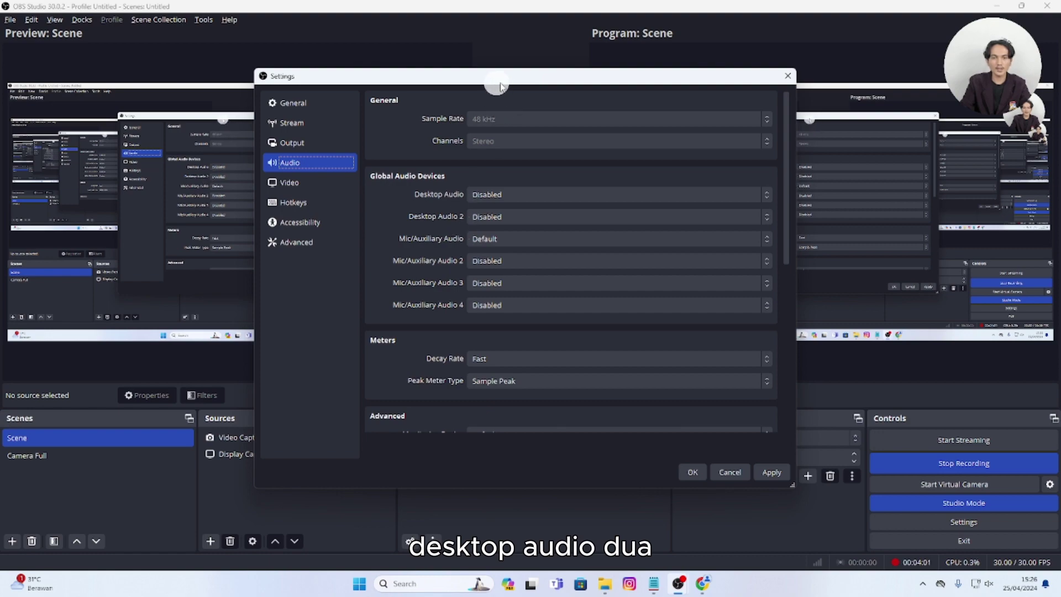
pyautogui.moveTo(500, 84); pyautogui.dragTo(267, 77)
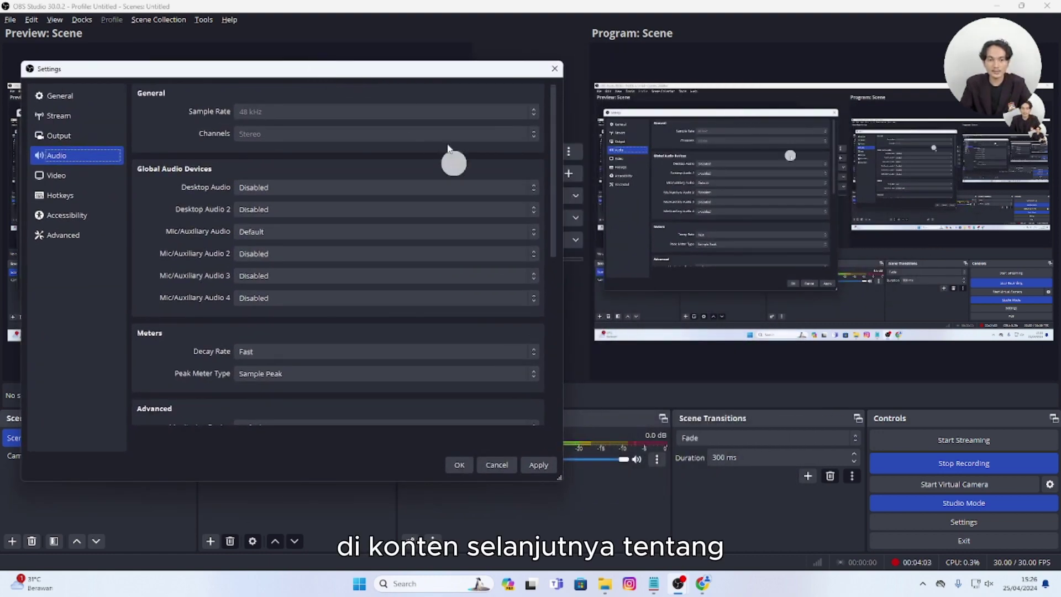
pyautogui.moveTo(442, 72); pyautogui.dragTo(271, 134)
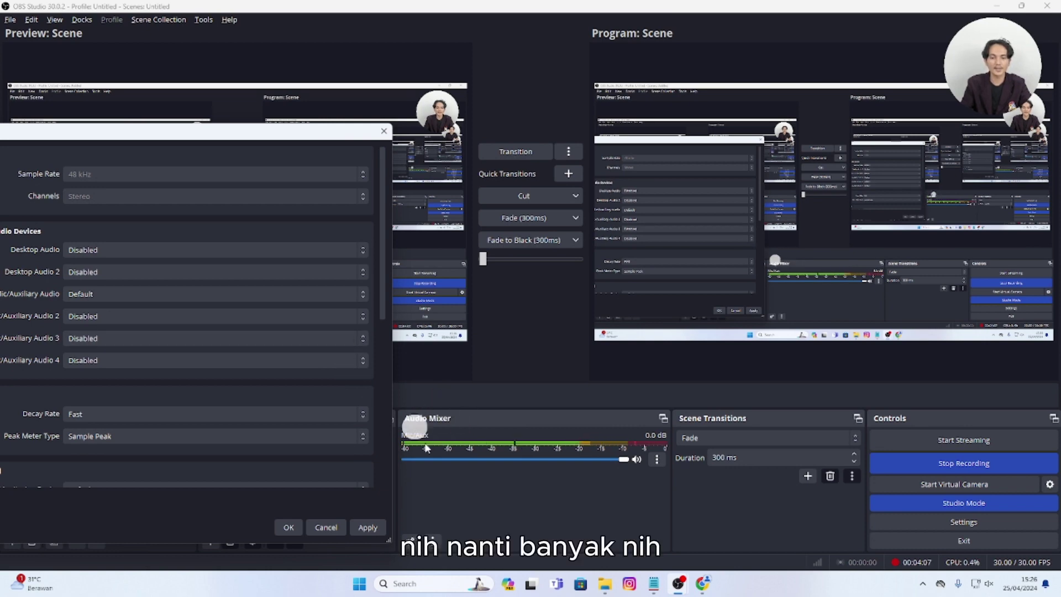
pyautogui.moveTo(308, 133); pyautogui.dragTo(742, 83)
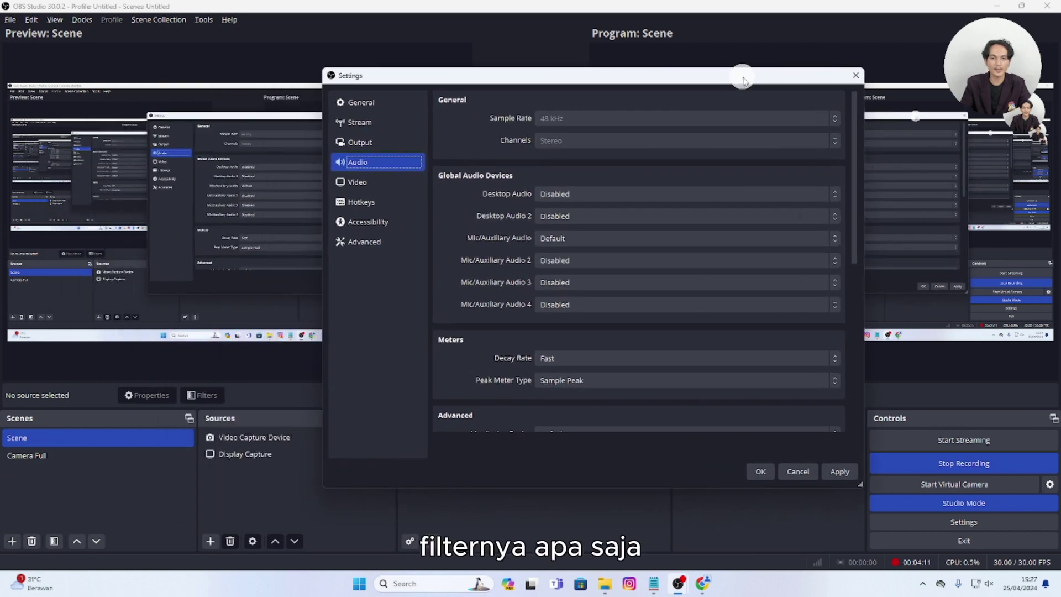
# Step: Review the video, hotkey, accessibility and advanced settings, then close the Settings dialog without saving
pyautogui.click(383, 181)
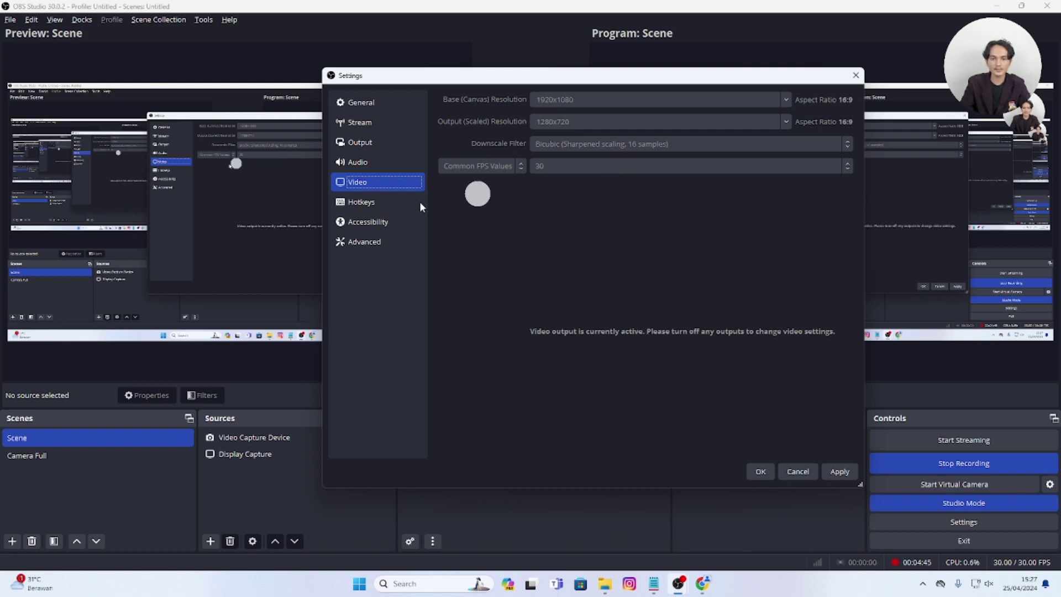
pyautogui.click(376, 202)
pyautogui.scroll(-15, 486, 230)
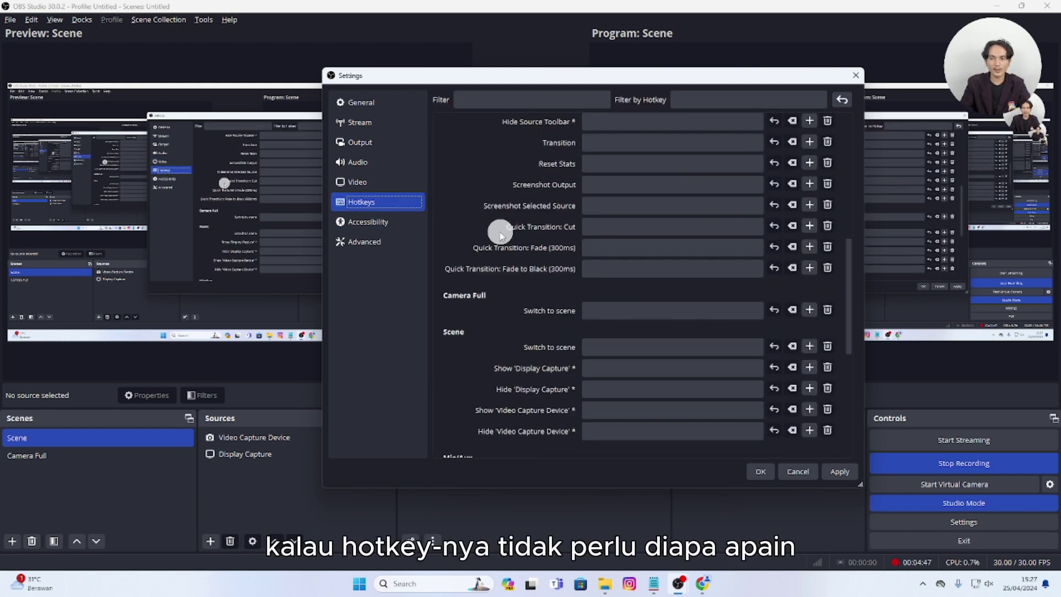
pyautogui.click(398, 221)
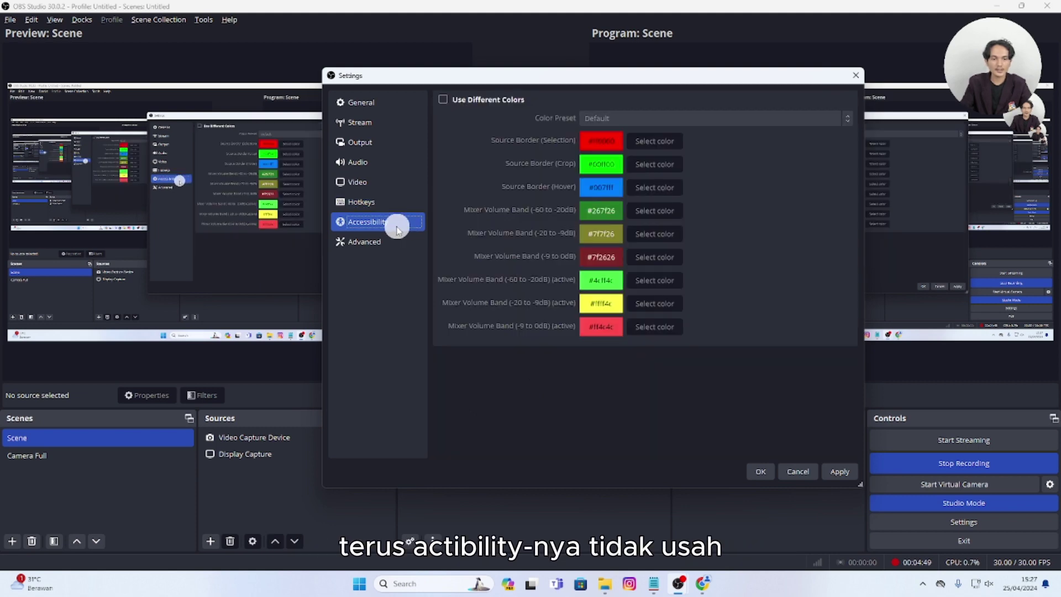
pyautogui.click(380, 245)
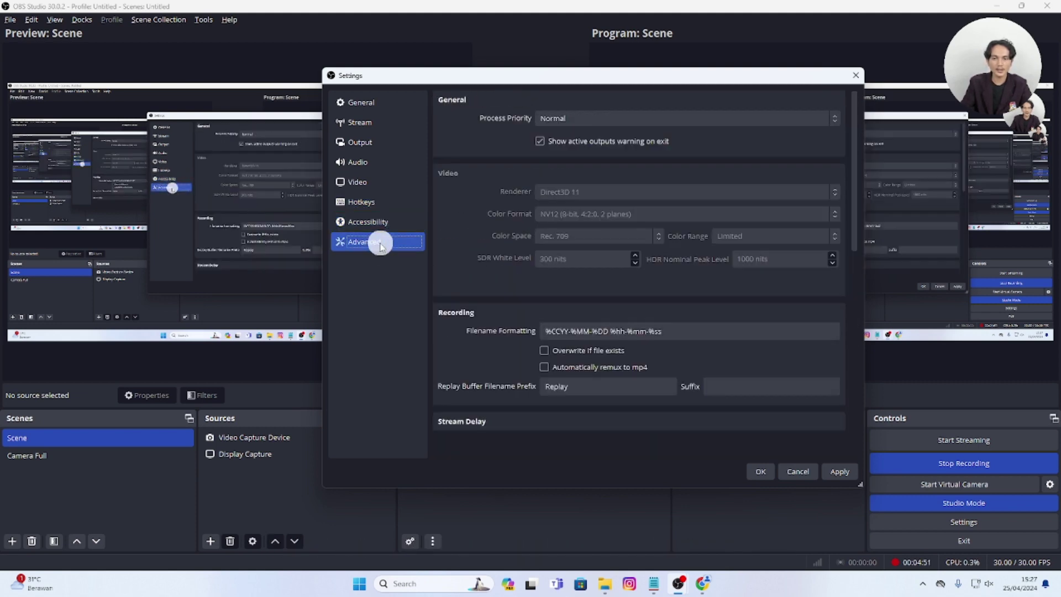
pyautogui.scroll(-5, 500, 231)
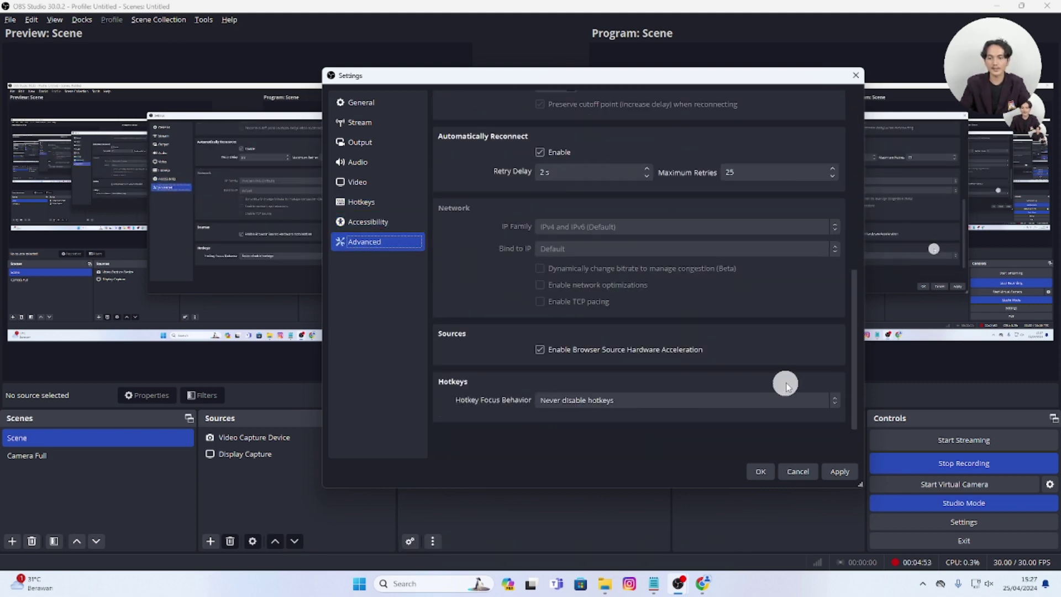
pyautogui.click(791, 473)
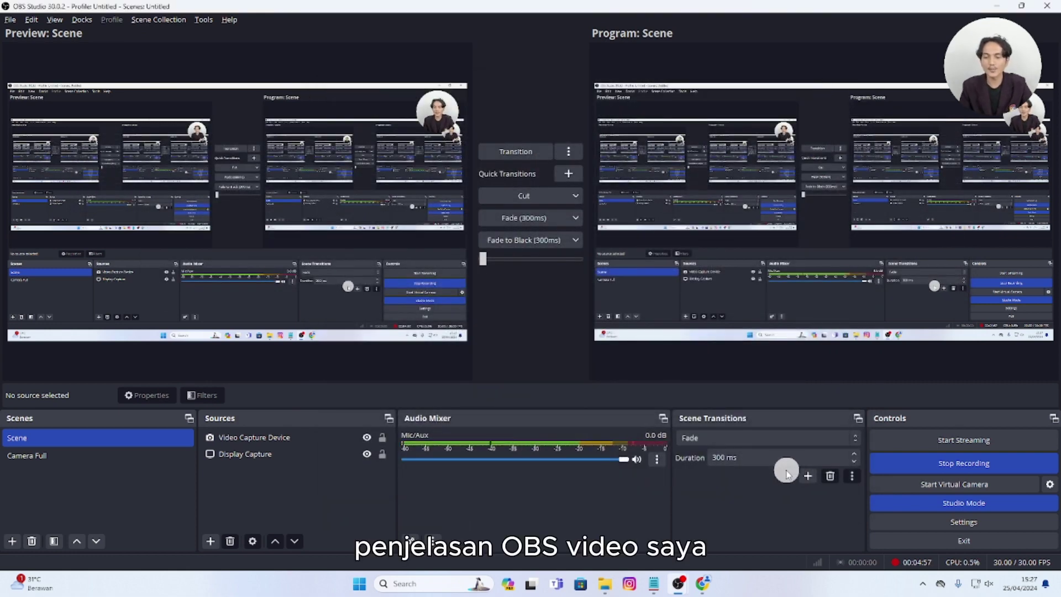